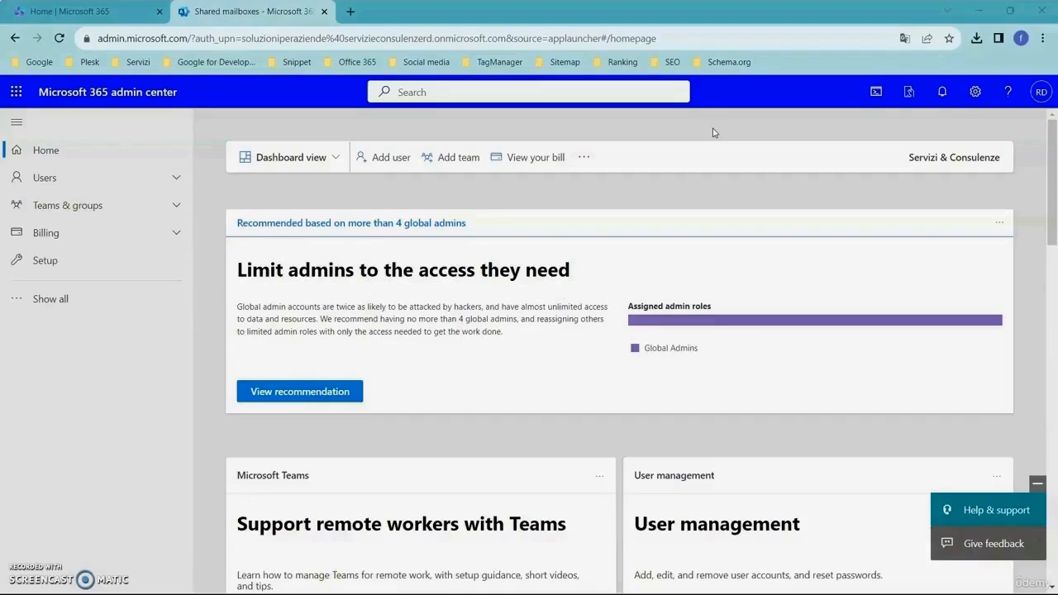
Step: Start adding a new shared mailbox and name it Cardiology congress
{"action": "left_click", "coordinate": [179, 207]}
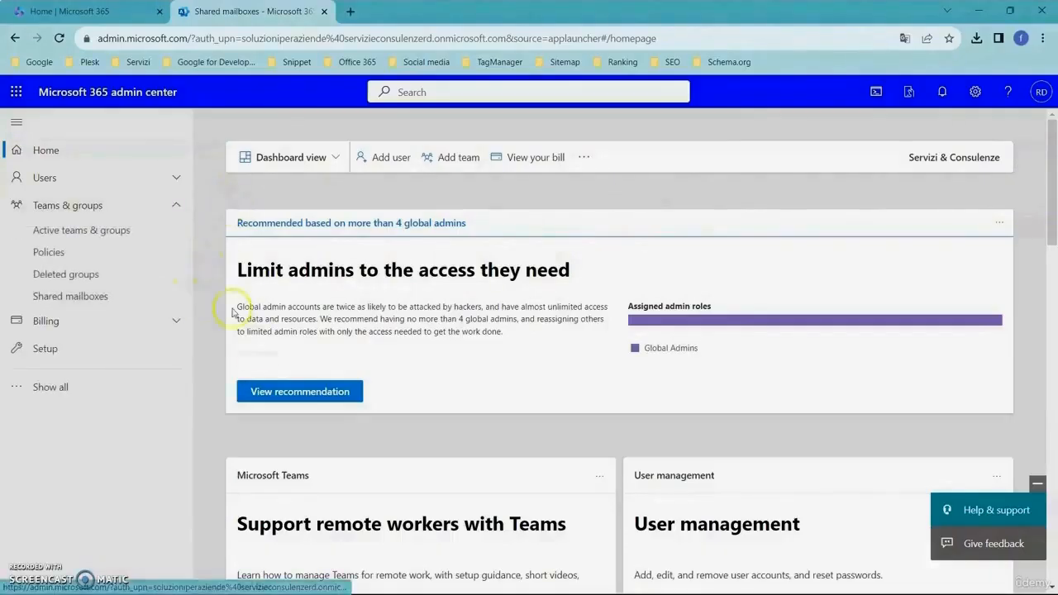
{"action": "left_click", "coordinate": [100, 296]}
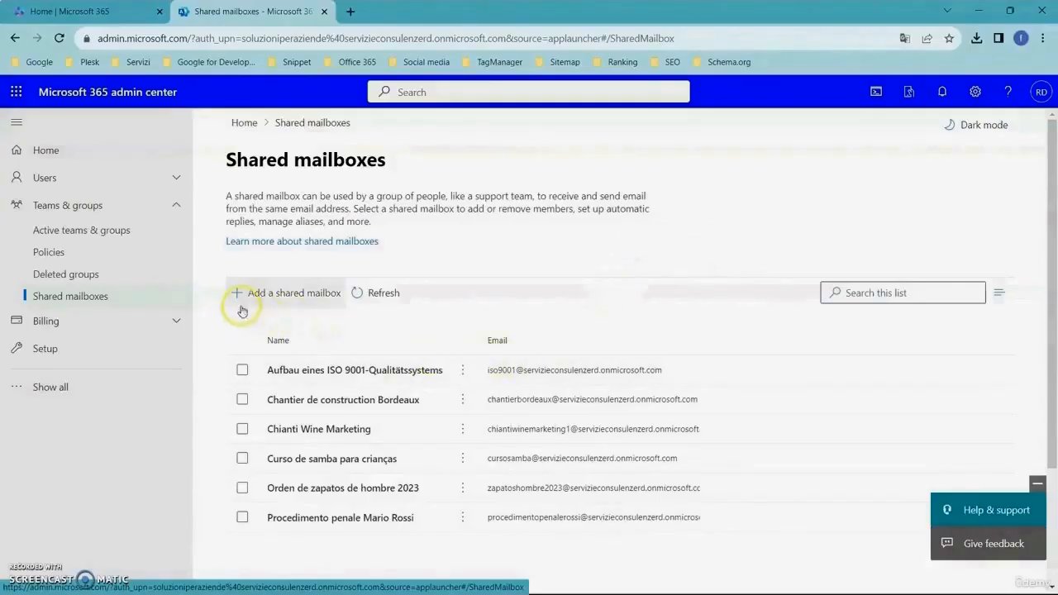
{"action": "left_click", "coordinate": [270, 292]}
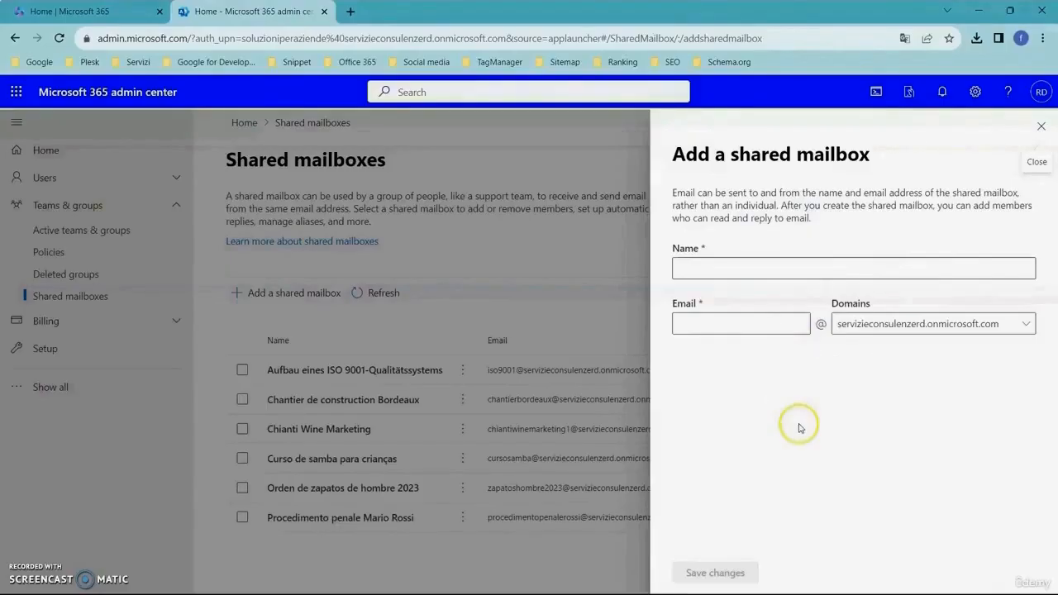
{"action": "left_click", "coordinate": [748, 270]}
{"action": "type", "text": "Cardiol"}
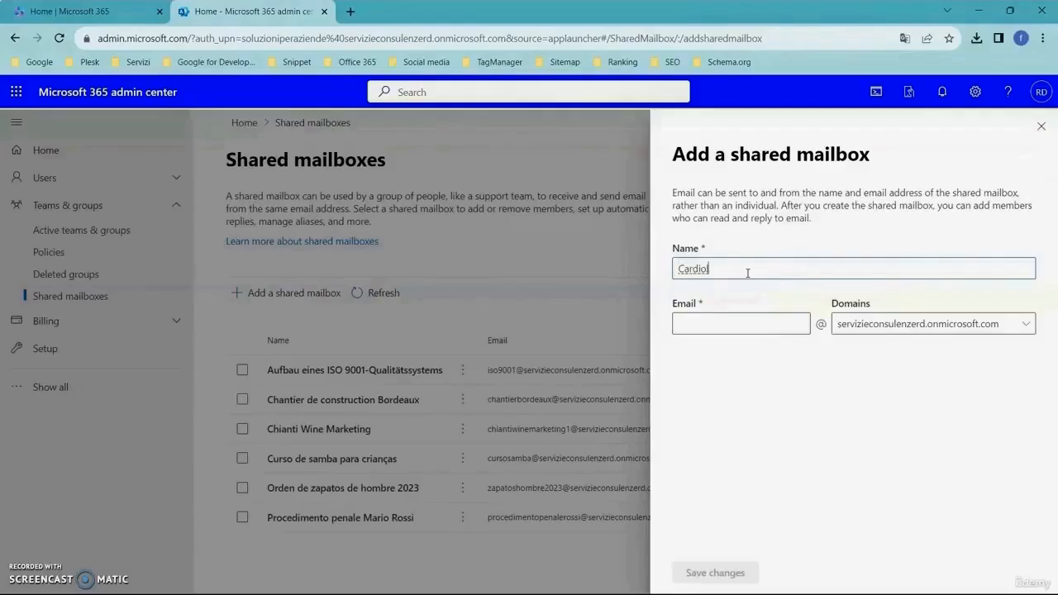
{"action": "type", "text": "ogy congress"}
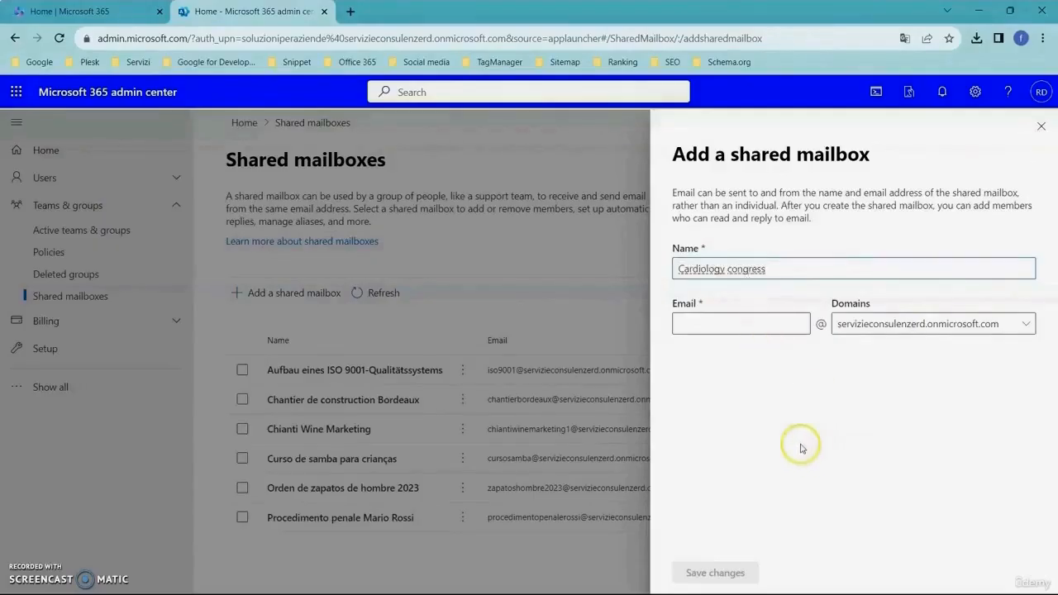
{"action": "left_click_drag", "start_coordinate": [778, 272], "coordinate": [666, 271]}
{"action": "key", "text": "ctrl+c"}
{"action": "left_click", "coordinate": [761, 314]}
{"action": "key", "text": "ctrl+v"}
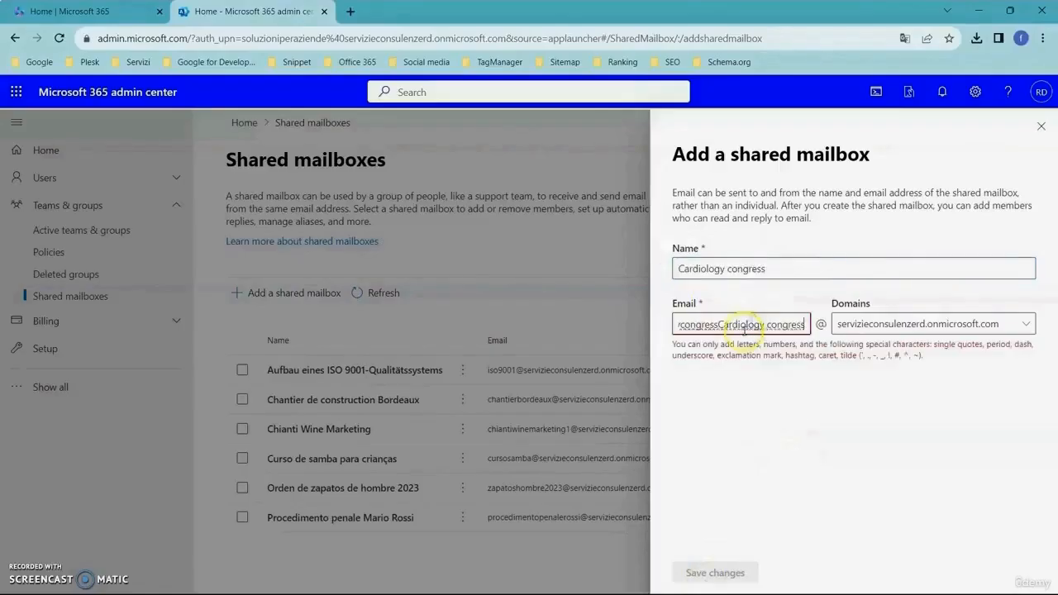
{"action": "key", "text": "ctrl+a"}
{"action": "key", "text": "ctrl+v"}
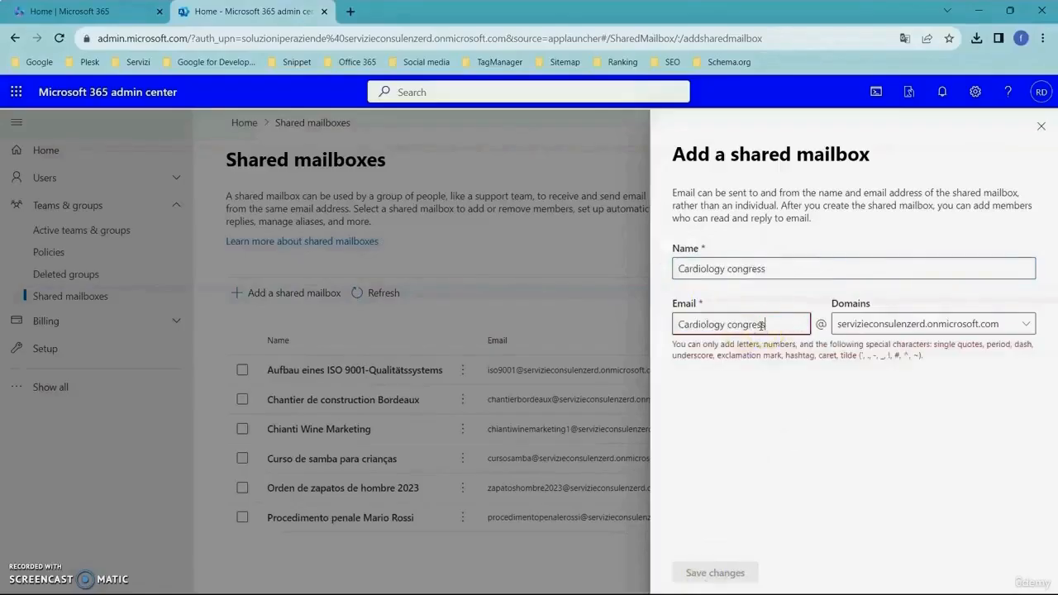
{"action": "left_click", "coordinate": [728, 325]}
{"action": "key", "text": "BackSpace"}
{"action": "key", "text": "Left"}
{"action": "key", "text": "Left"}
{"action": "key", "text": "Left"}
{"action": "key", "text": "Left"}
{"action": "key", "text": "Left"}
{"action": "key", "text": "Left"}
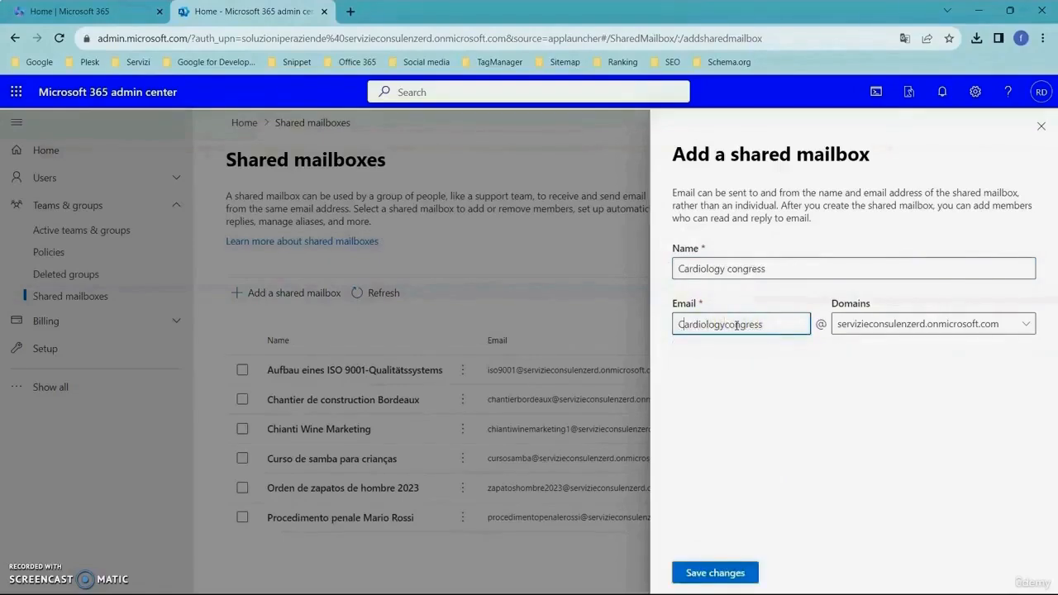
{"action": "key", "text": "Left"}
{"action": "key", "text": "Left"}
{"action": "key", "text": "Left"}
{"action": "key", "text": "BackSpace"}
{"action": "type", "text": "c"}
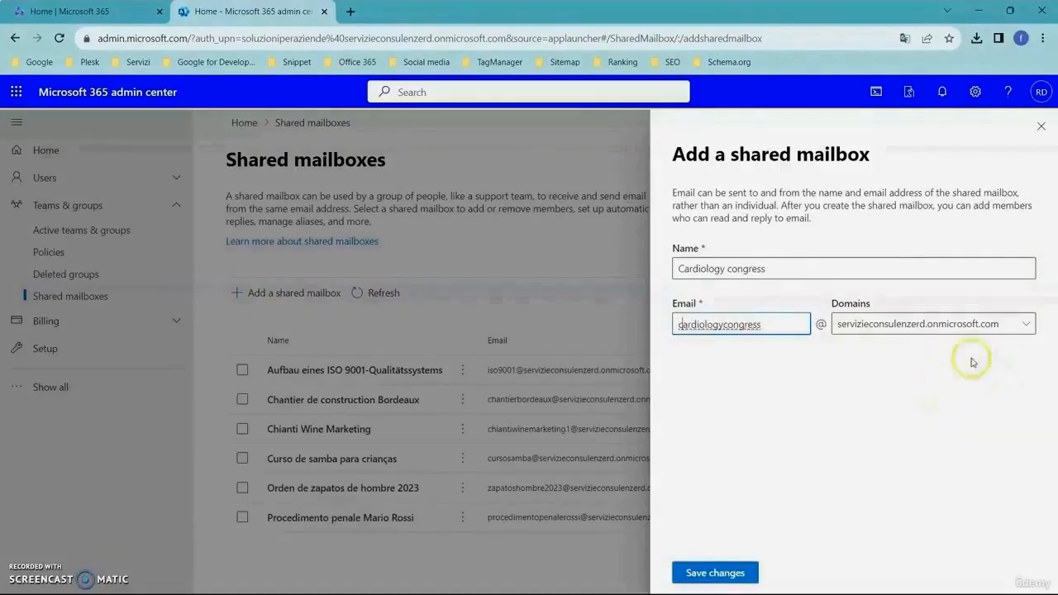
{"action": "left_click", "coordinate": [1026, 328]}
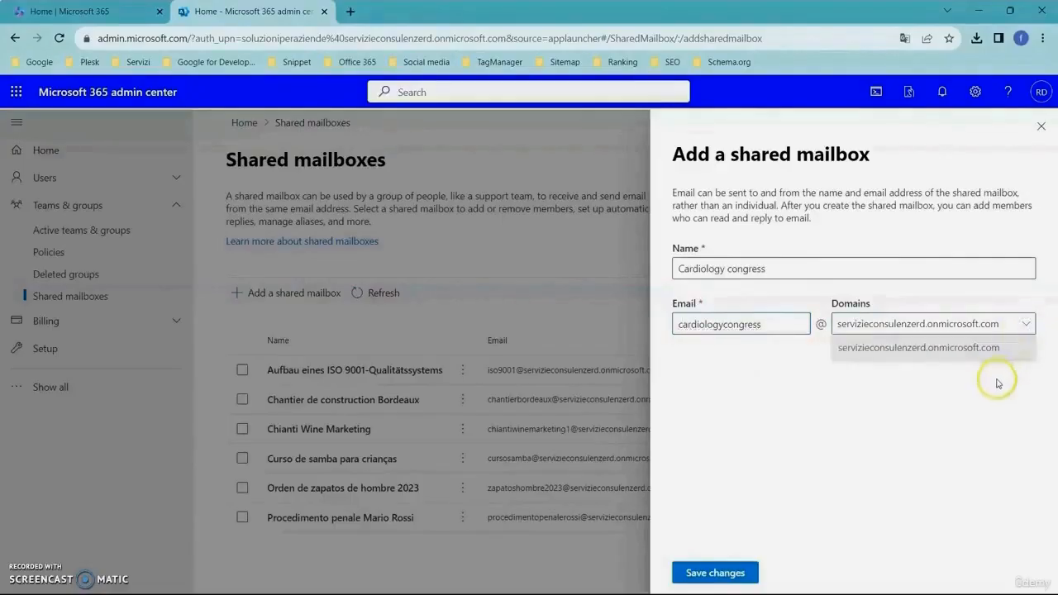
{"action": "left_click", "coordinate": [980, 399]}
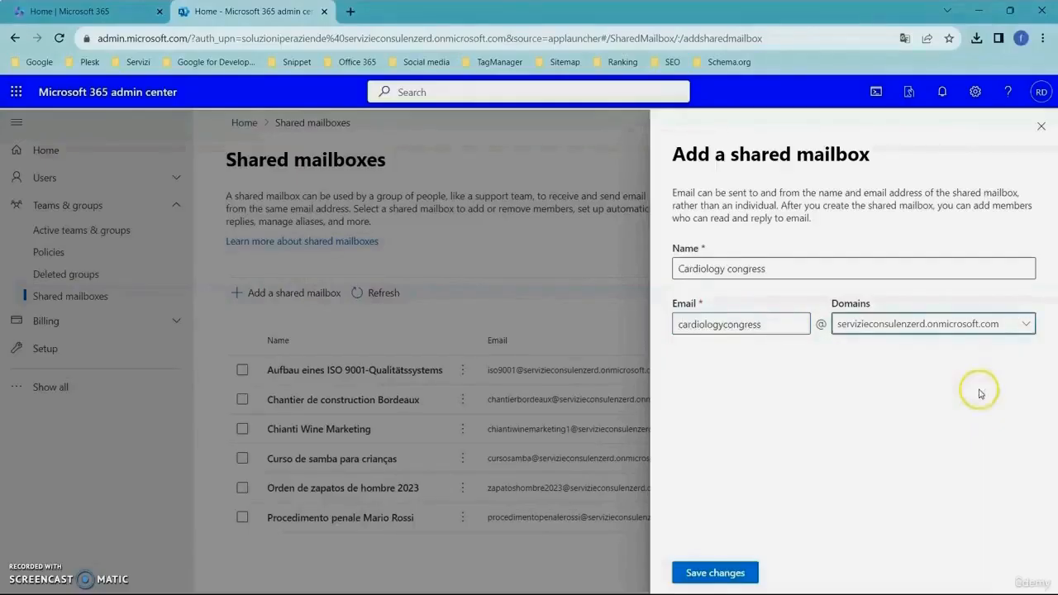
{"action": "left_click", "coordinate": [1024, 326]}
{"action": "left_click", "coordinate": [1006, 417]}
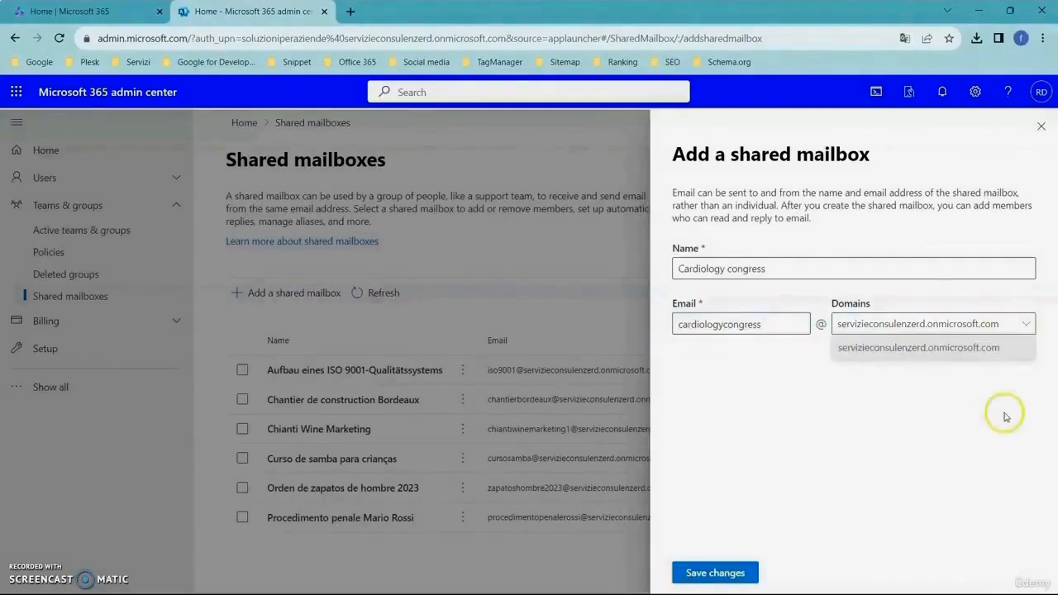
{"action": "left_click", "coordinate": [949, 434]}
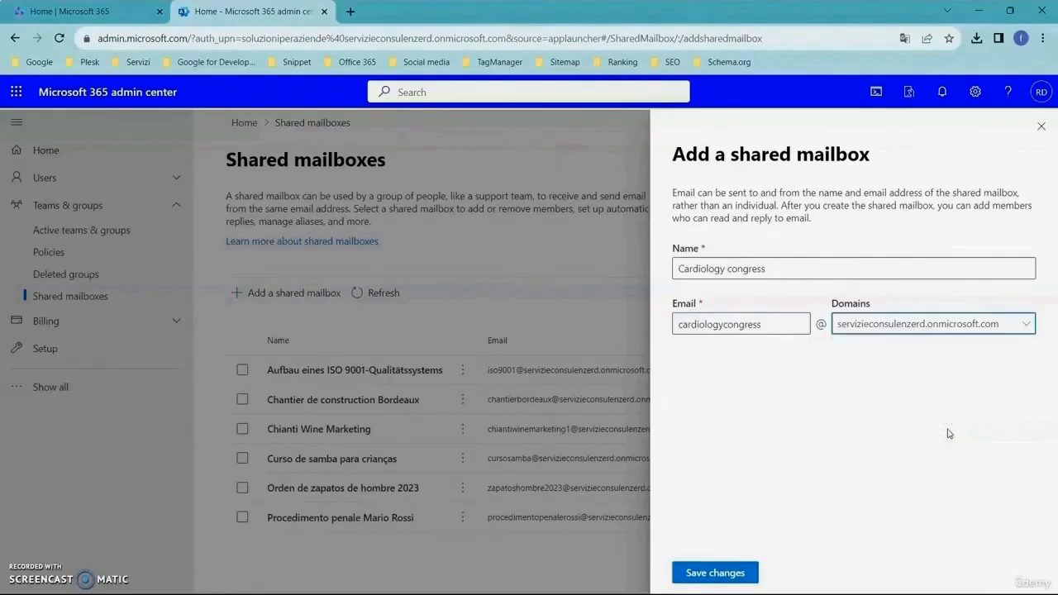
{"action": "left_click", "coordinate": [735, 572]}
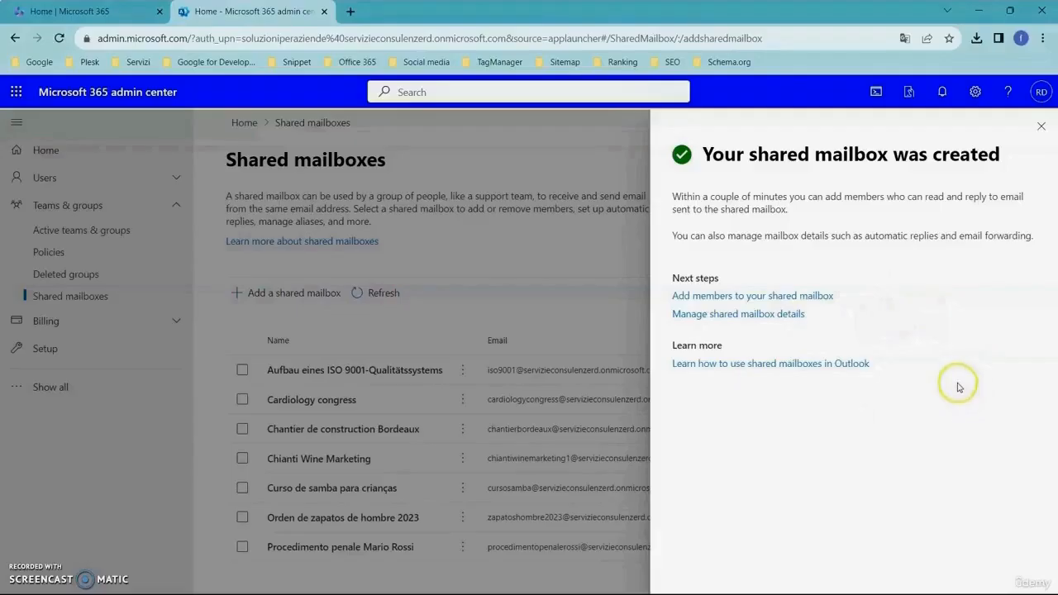
{"action": "left_click", "coordinate": [1043, 128]}
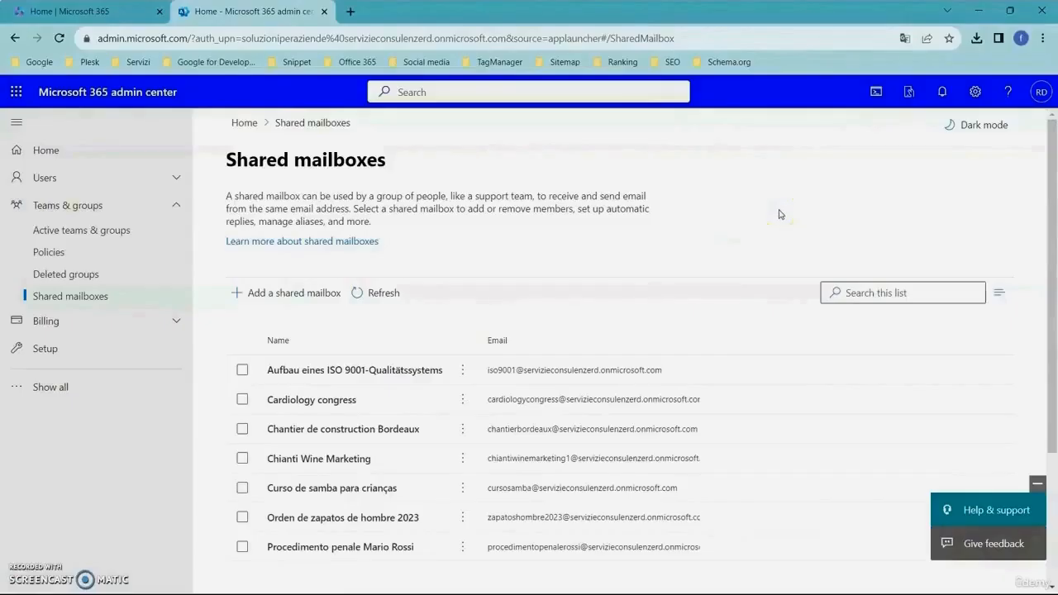
Step: Open the Cardiology congress mailbox's members and add the listed user as a member
{"action": "left_click", "coordinate": [463, 400]}
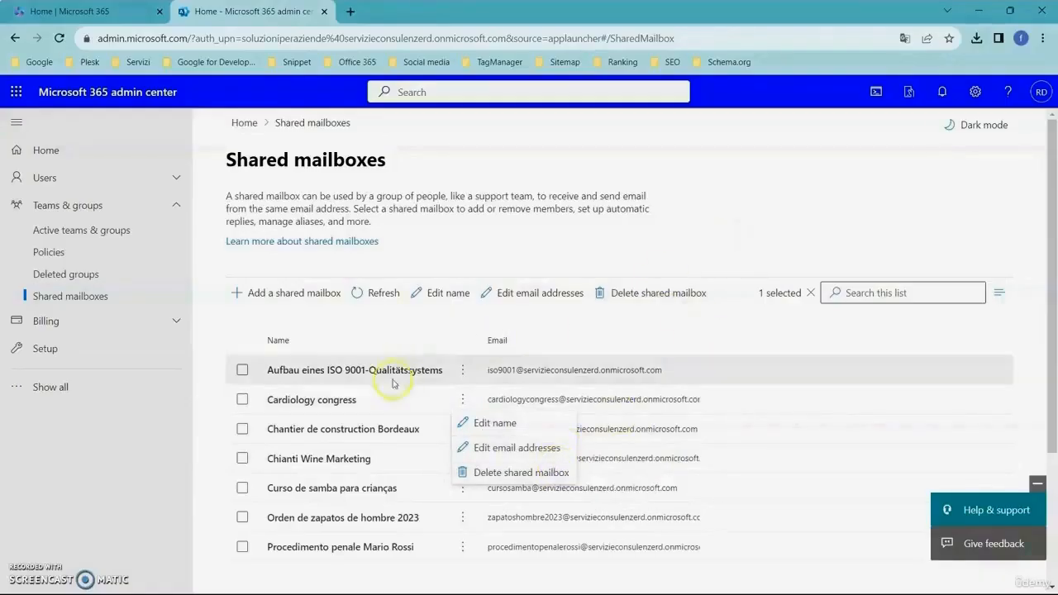
{"action": "left_click", "coordinate": [791, 192]}
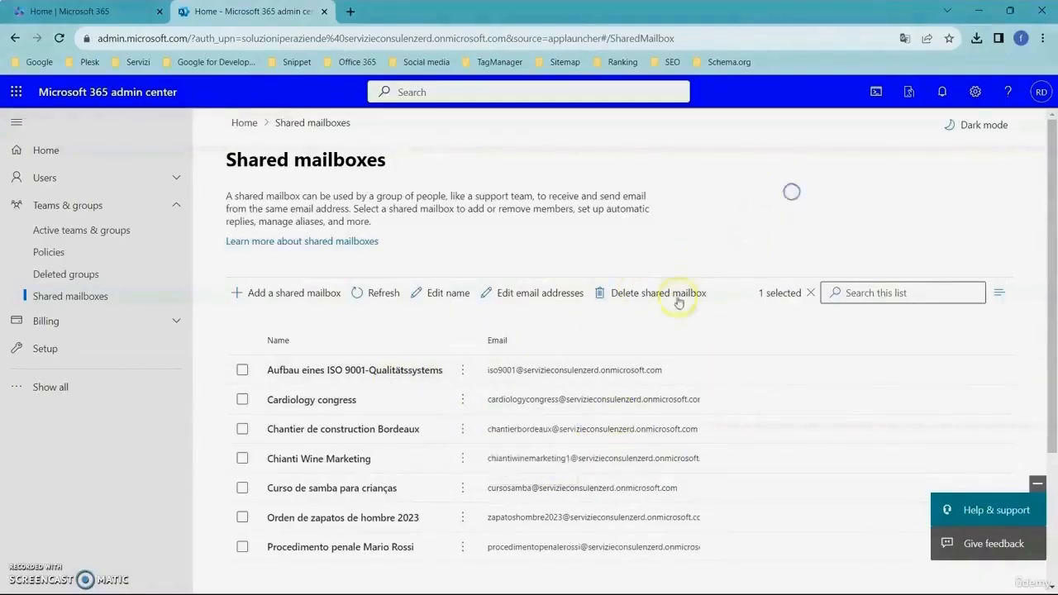
{"action": "left_click", "coordinate": [331, 403]}
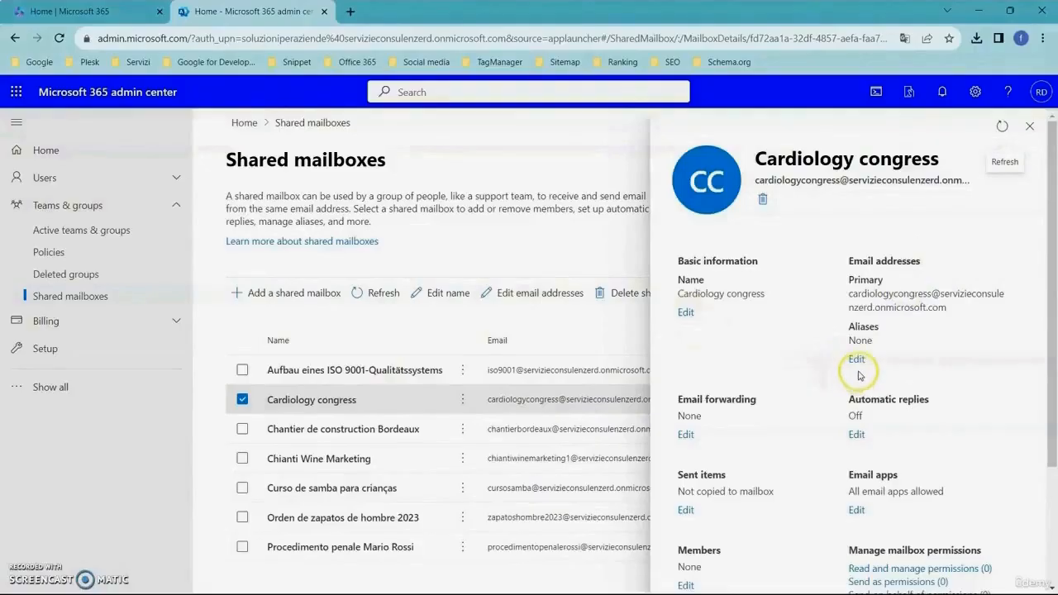
{"action": "scroll", "coordinate": [808, 384], "scroll_direction": "down", "scroll_amount": 2}
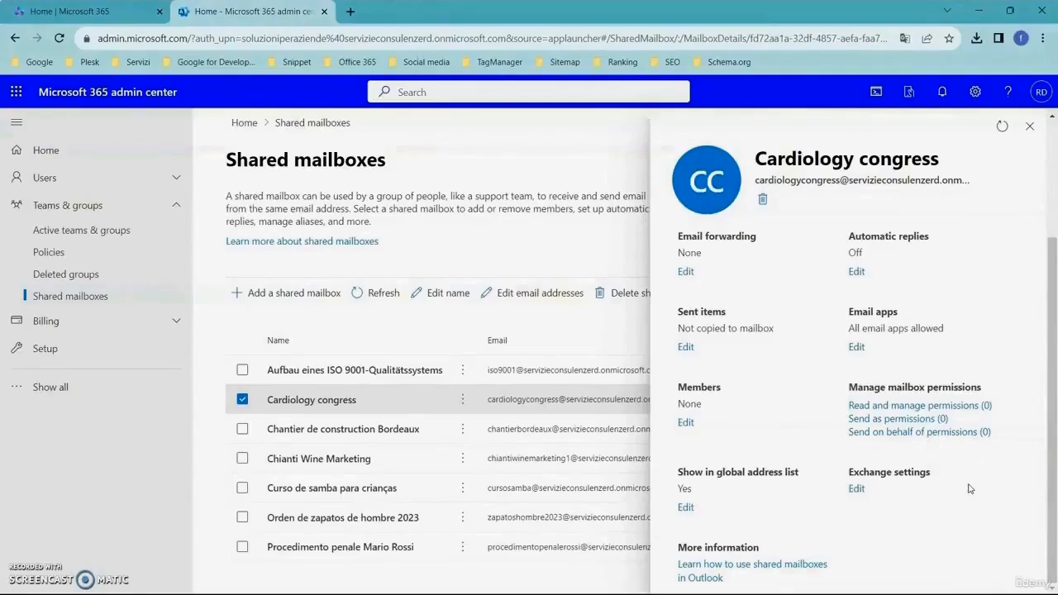
{"action": "left_click", "coordinate": [965, 434]}
{"action": "left_click", "coordinate": [687, 423]}
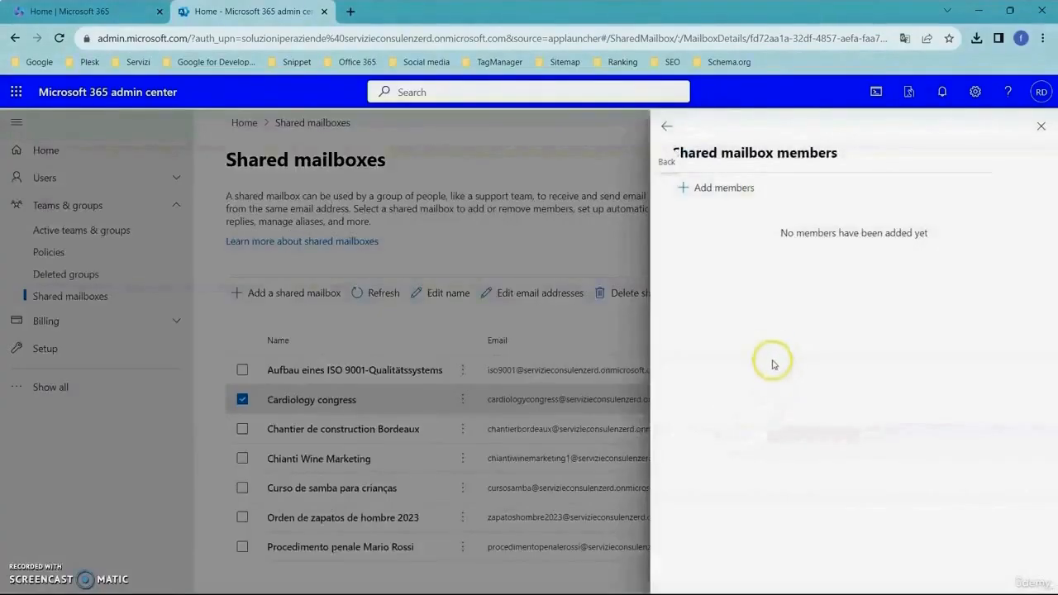
{"action": "left_click", "coordinate": [722, 187]}
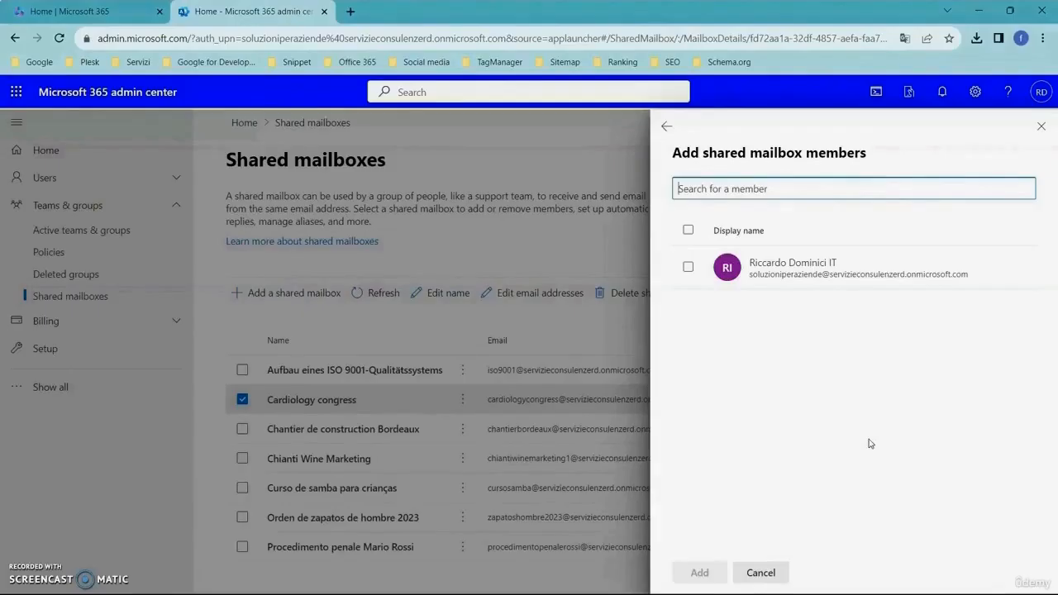
{"action": "left_click", "coordinate": [687, 267]}
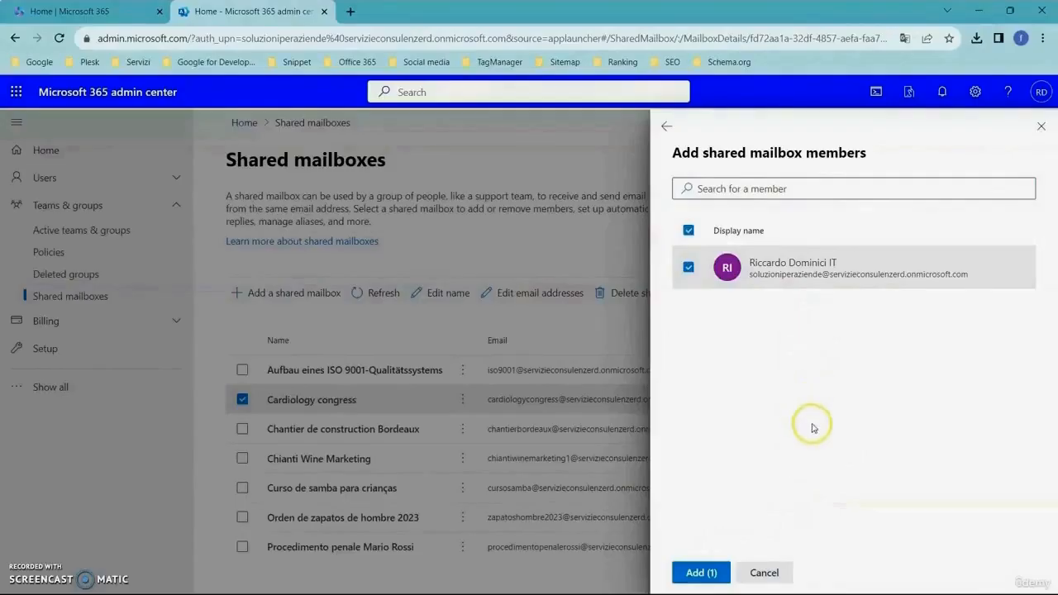
{"action": "left_click", "coordinate": [701, 572]}
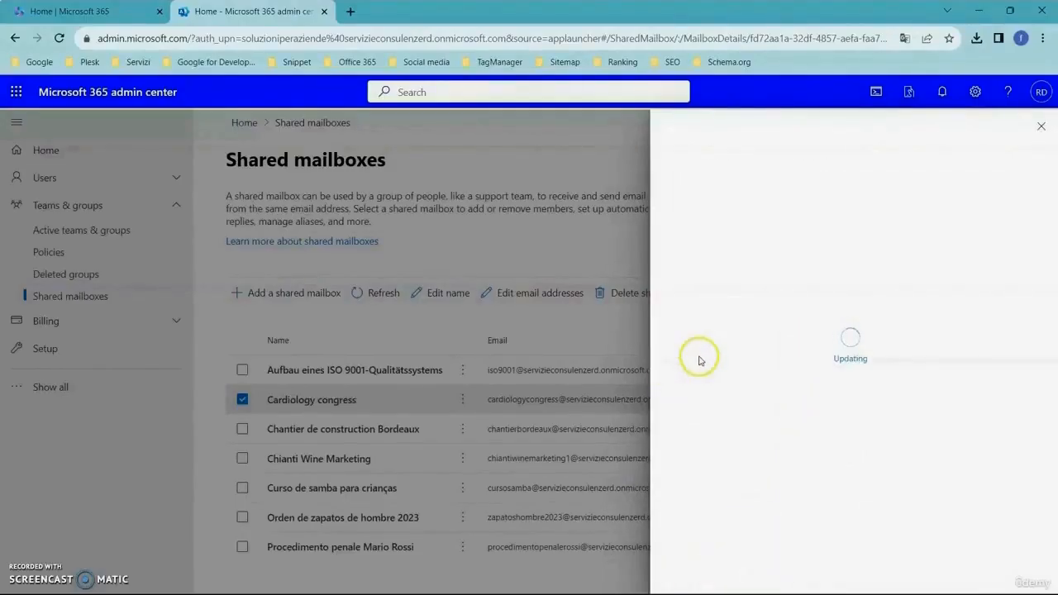
{"action": "left_click", "coordinate": [1042, 126]}
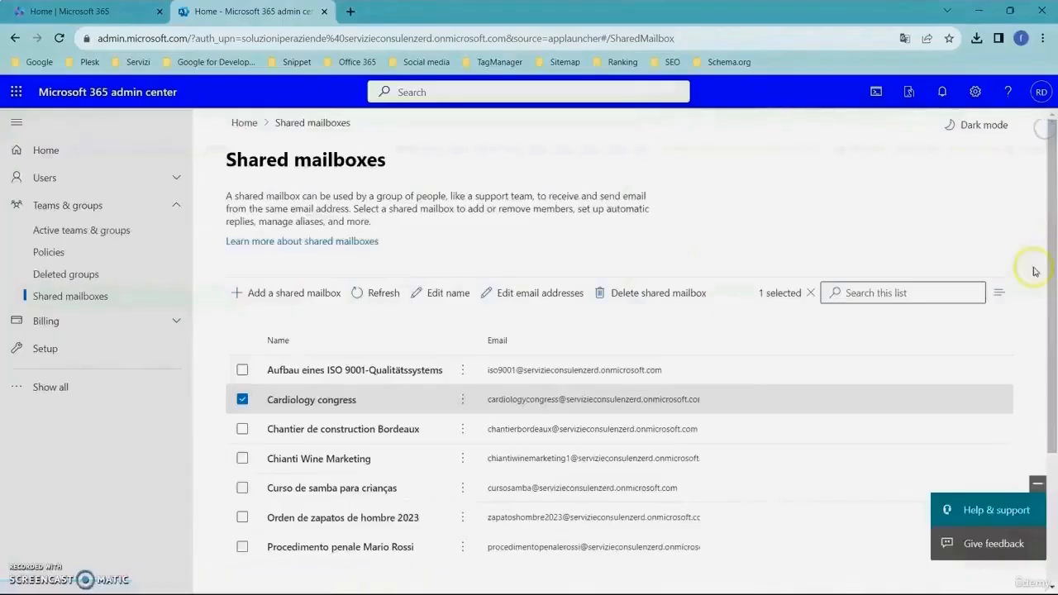
Step: Review the Cardiology congress mailbox's members and its read and manage permissions
{"action": "left_click", "coordinate": [330, 401]}
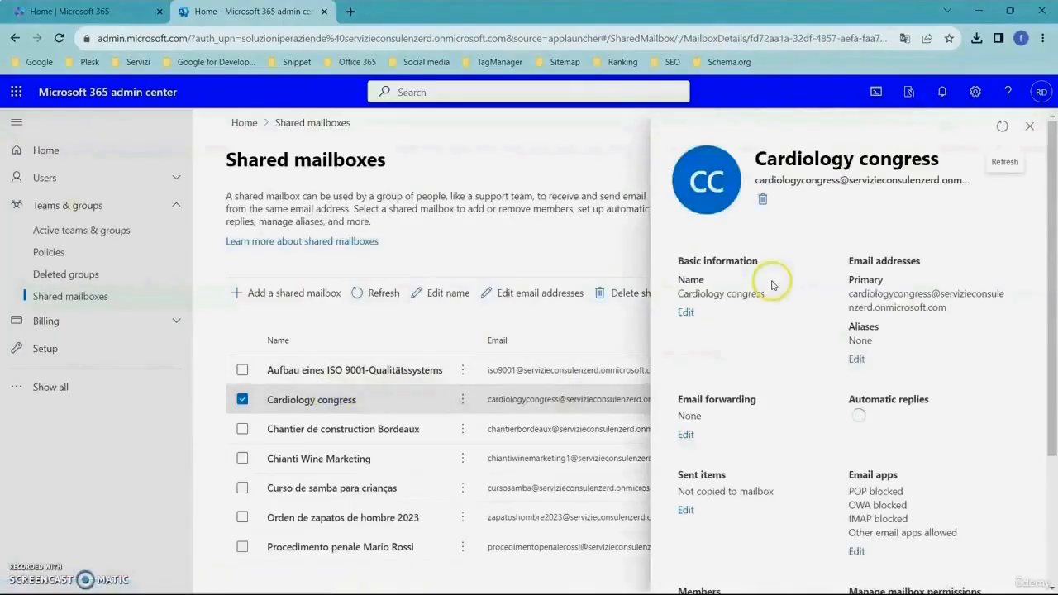
{"action": "scroll", "coordinate": [802, 352], "scroll_direction": "down", "scroll_amount": 3}
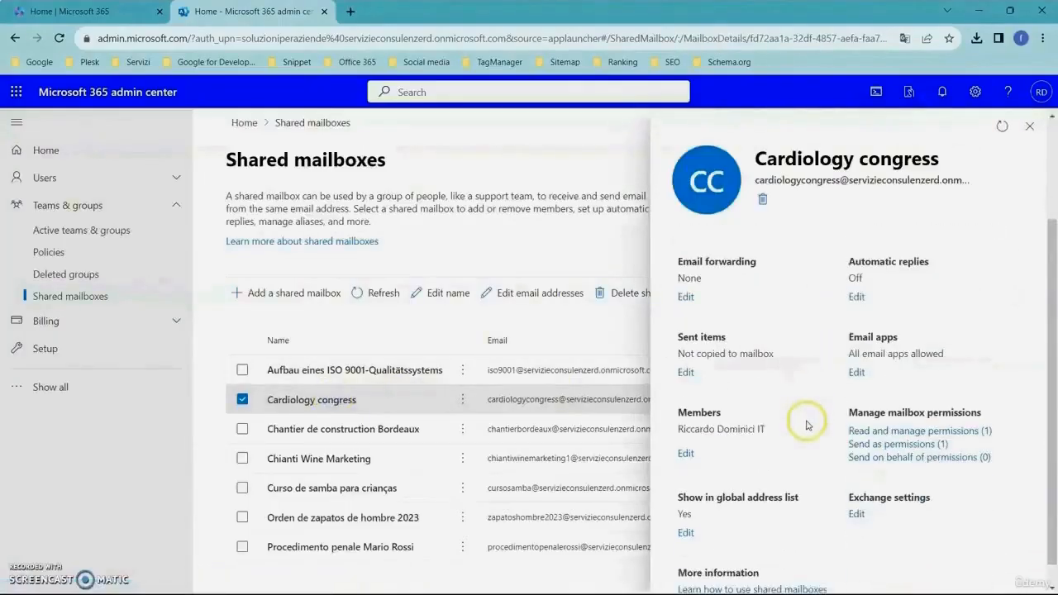
{"action": "scroll", "coordinate": [808, 426], "scroll_direction": "down", "scroll_amount": 1}
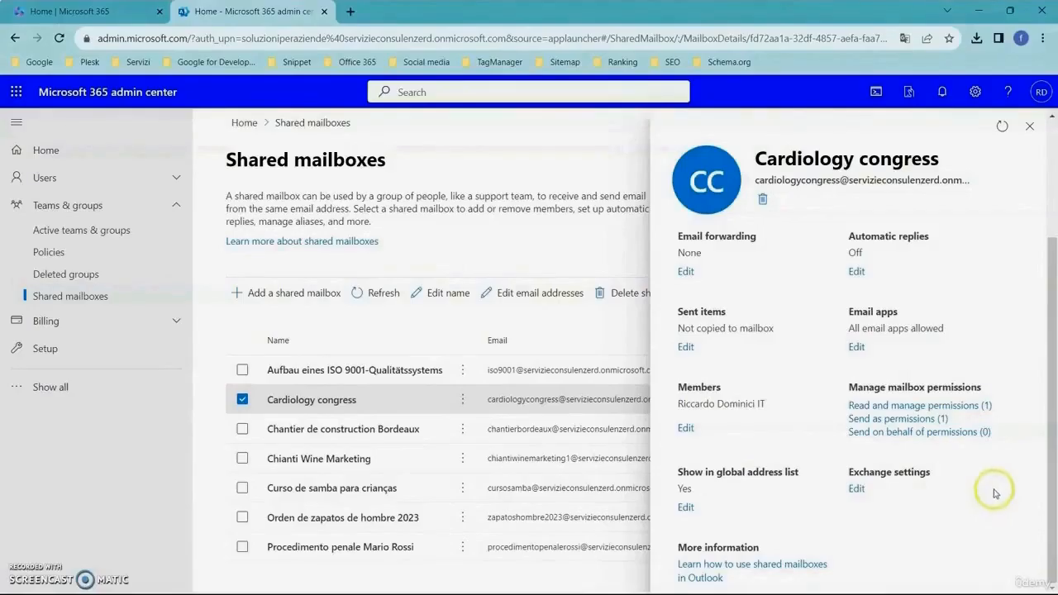
{"action": "left_click", "coordinate": [964, 405]}
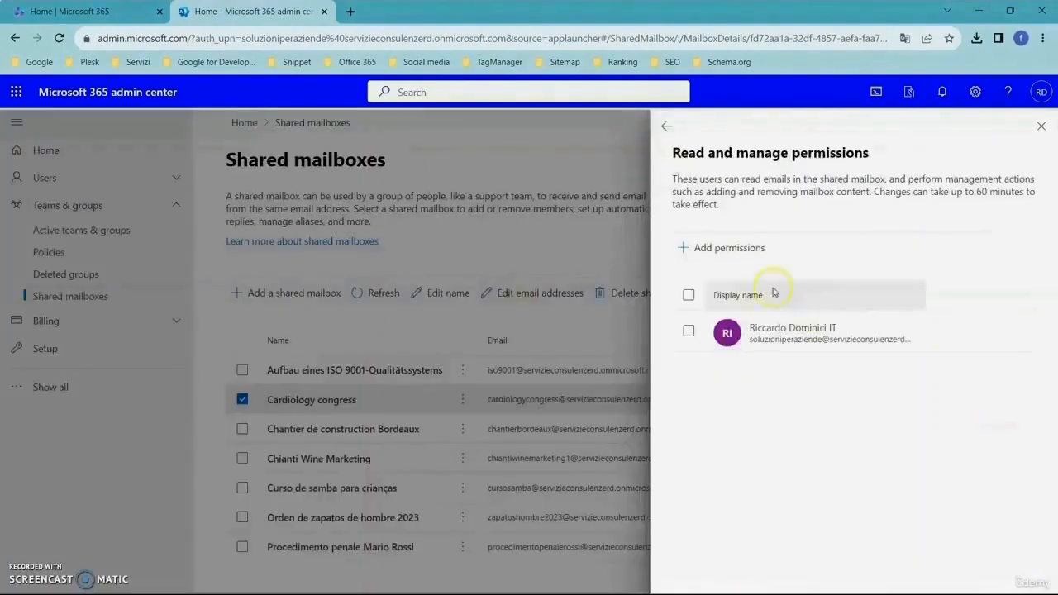
{"action": "left_click", "coordinate": [738, 252]}
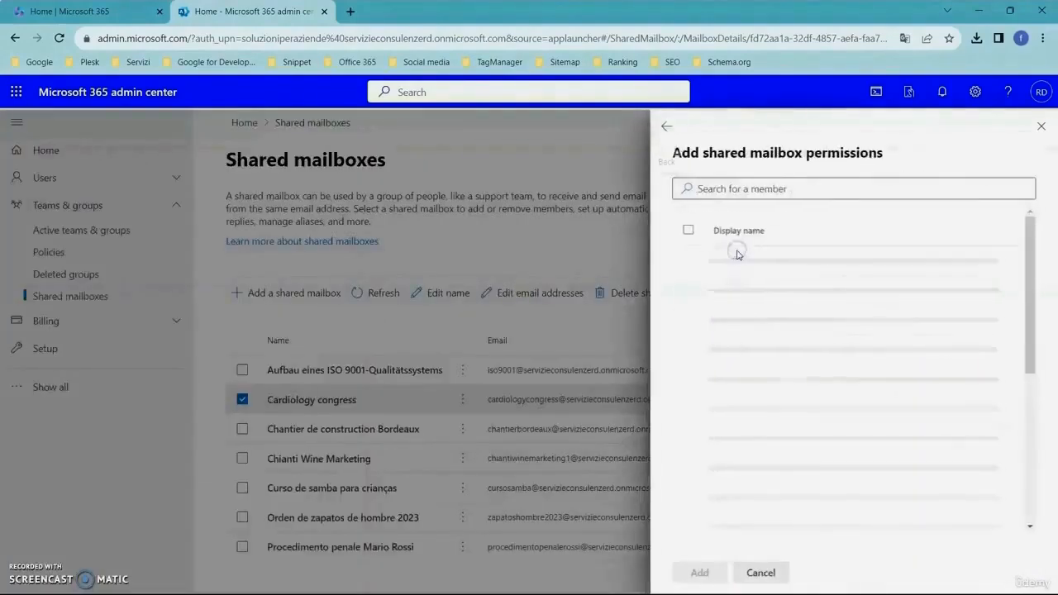
{"action": "left_click", "coordinate": [794, 190]}
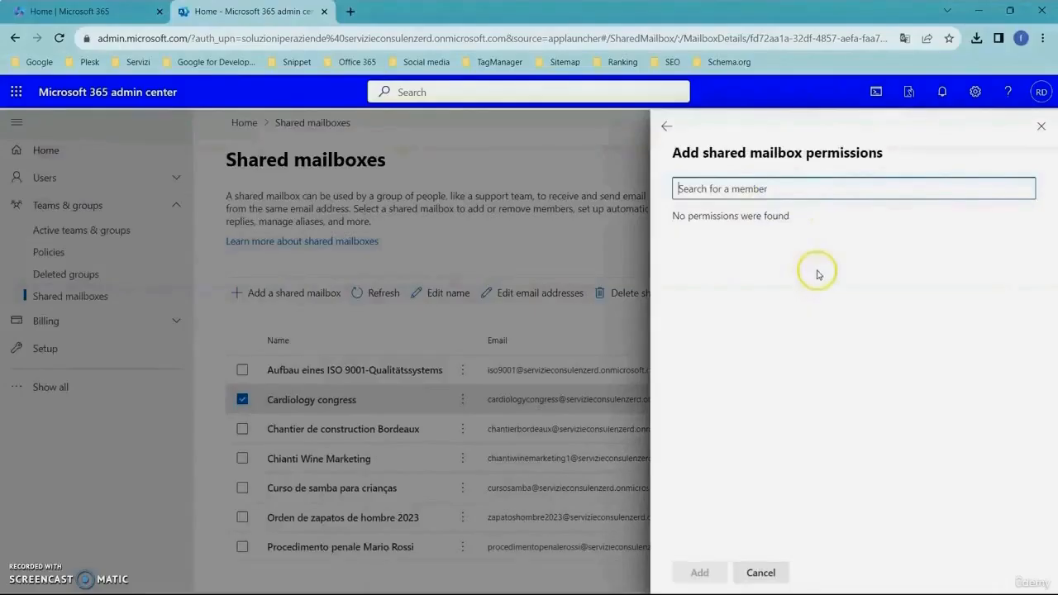
{"action": "left_click", "coordinate": [1042, 126]}
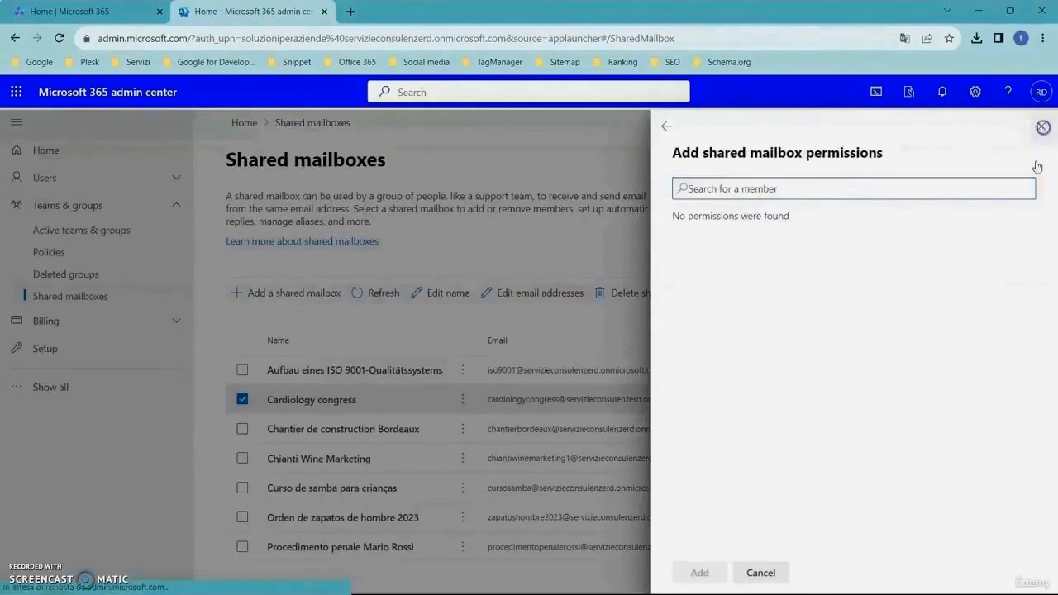
Step: Remove the user from the Cardiology congress mailbox's members
{"action": "left_click", "coordinate": [337, 413]}
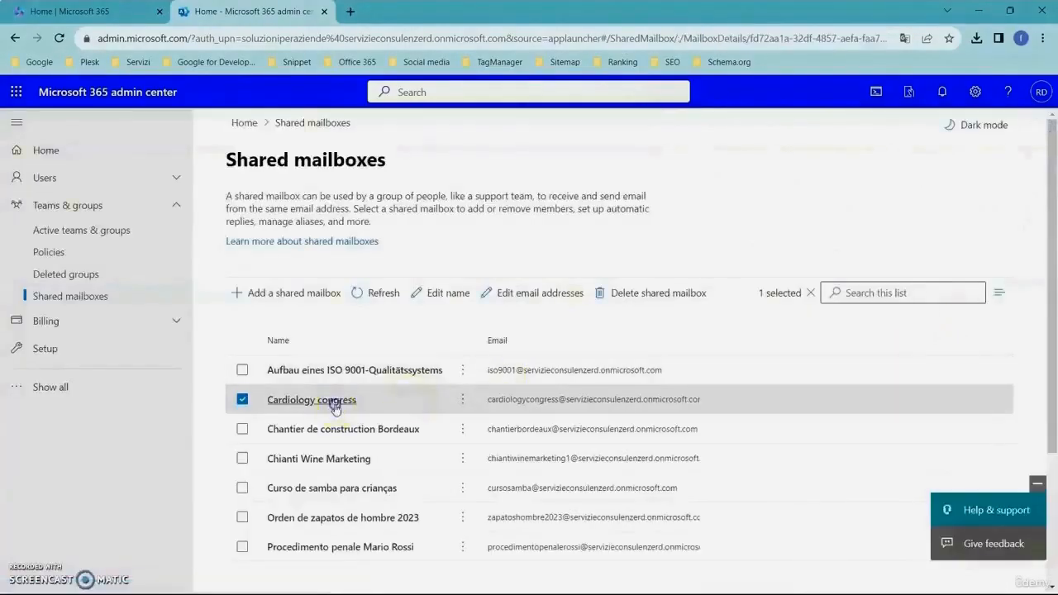
{"action": "left_click", "coordinate": [750, 473]}
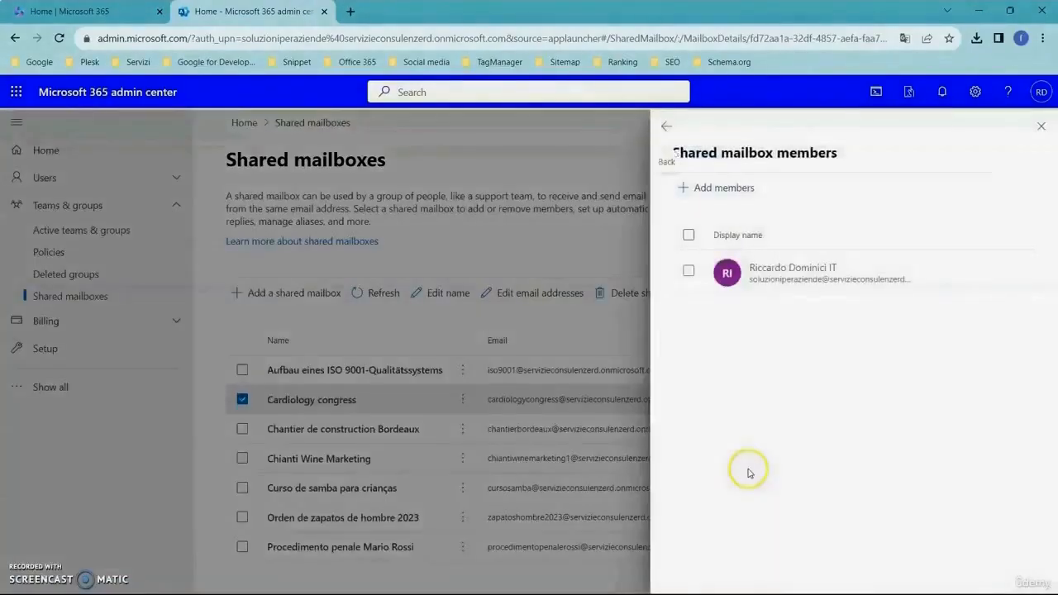
{"action": "left_click", "coordinate": [690, 272]}
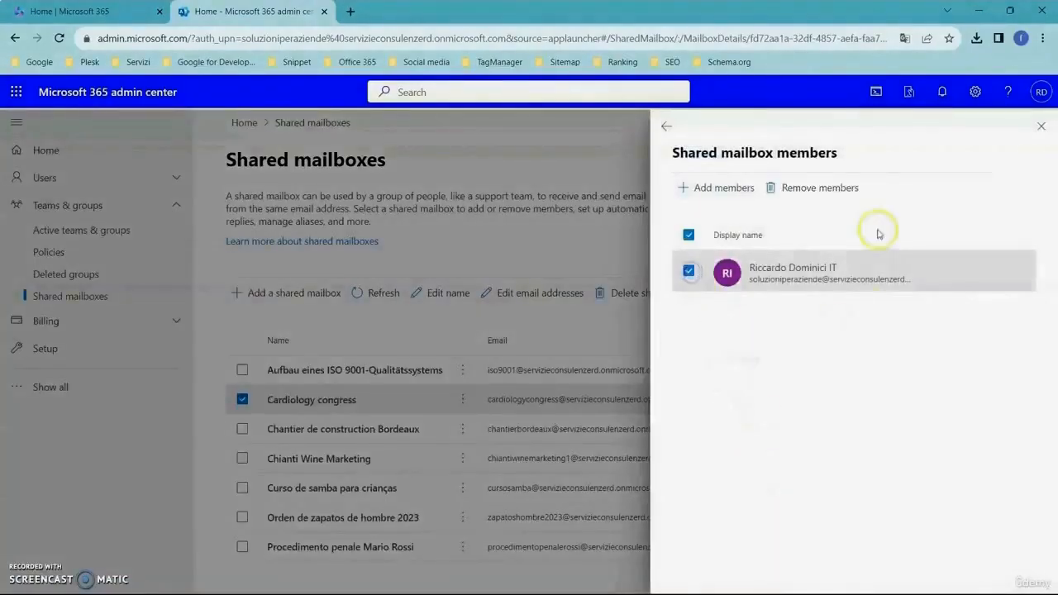
{"action": "left_click", "coordinate": [846, 189]}
{"action": "left_click", "coordinate": [416, 364]}
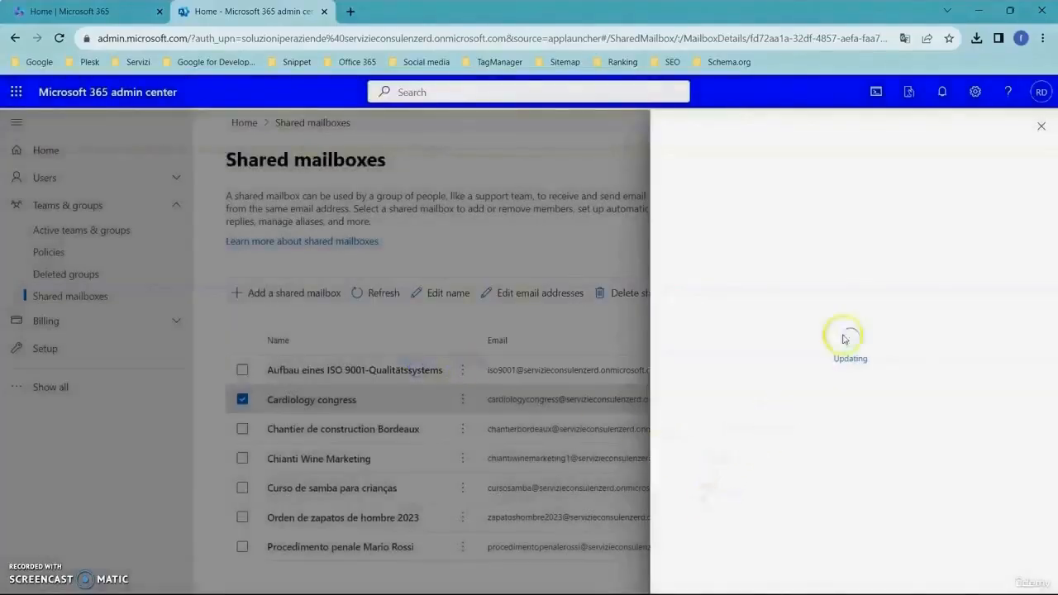
Step: Reopen the Cardiology congress mailbox and view its read and manage permissions and the member list for adding them, then close
{"action": "left_click", "coordinate": [1041, 127]}
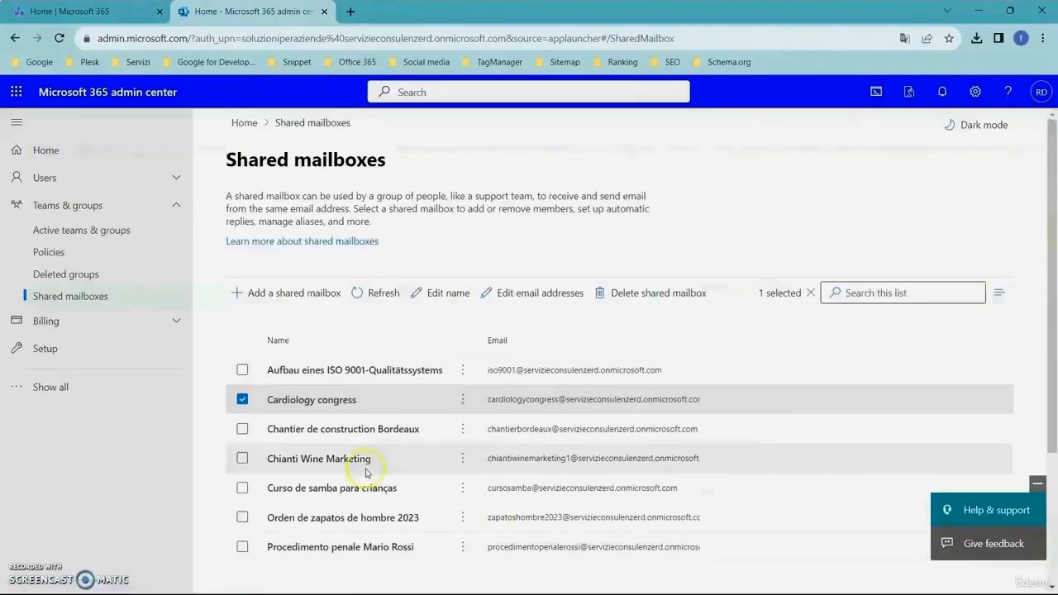
{"action": "left_click", "coordinate": [331, 402]}
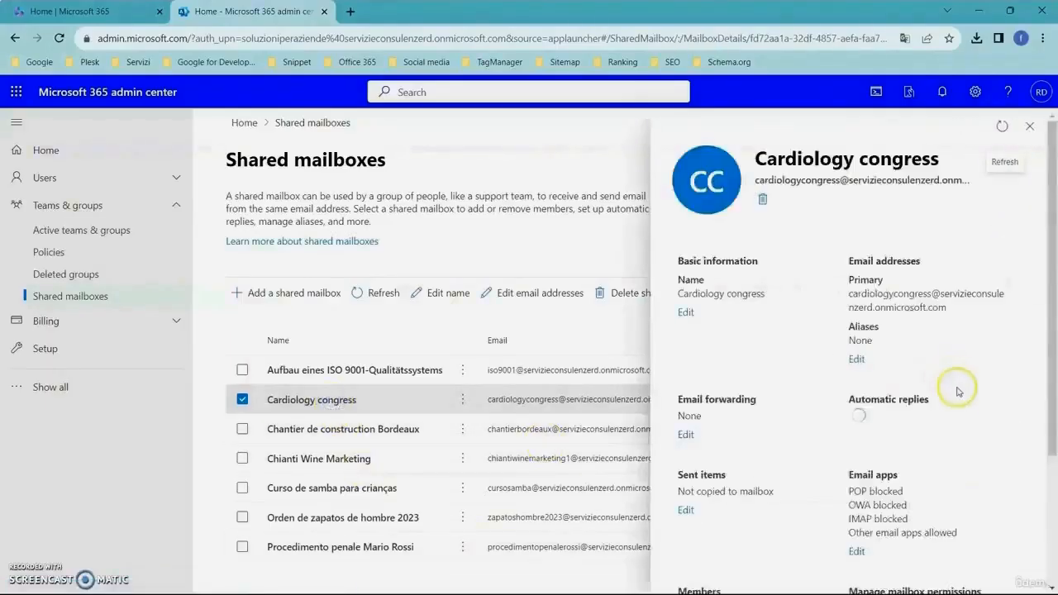
{"action": "scroll", "coordinate": [959, 389], "scroll_direction": "down", "scroll_amount": 3}
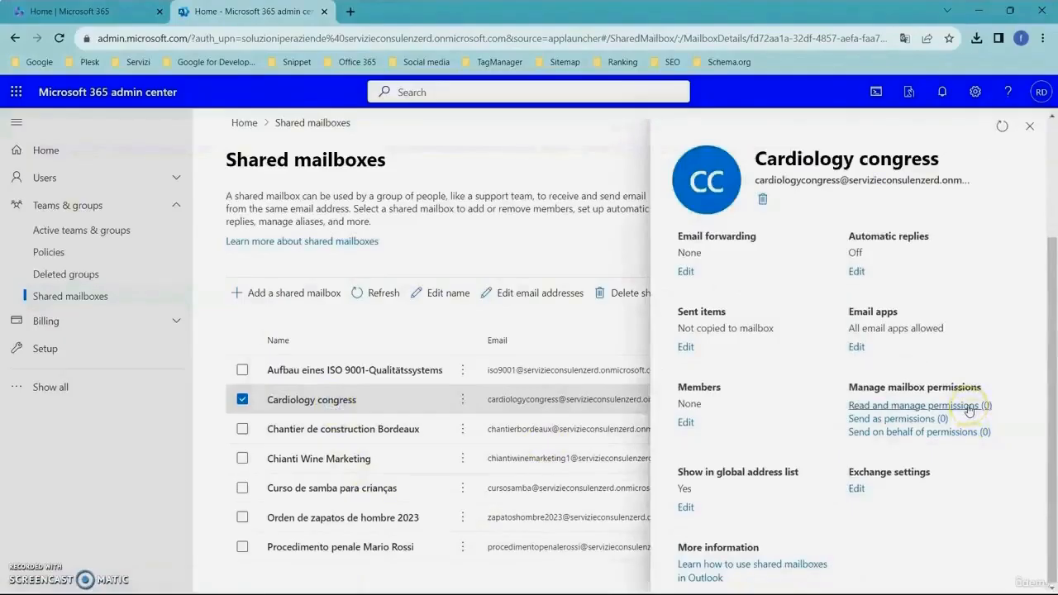
{"action": "left_click", "coordinate": [970, 406]}
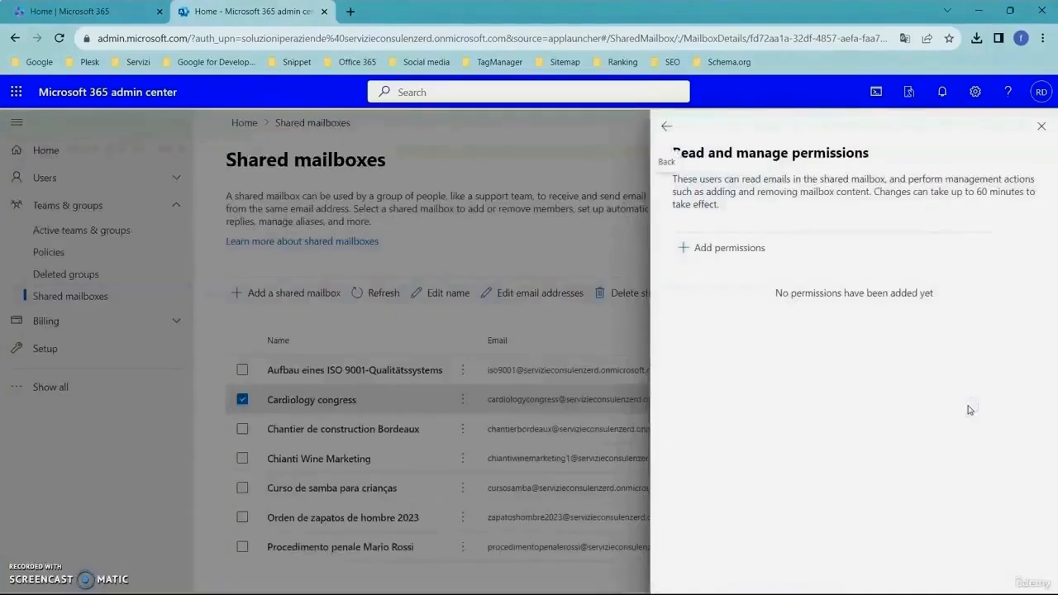
{"action": "left_click", "coordinate": [748, 250]}
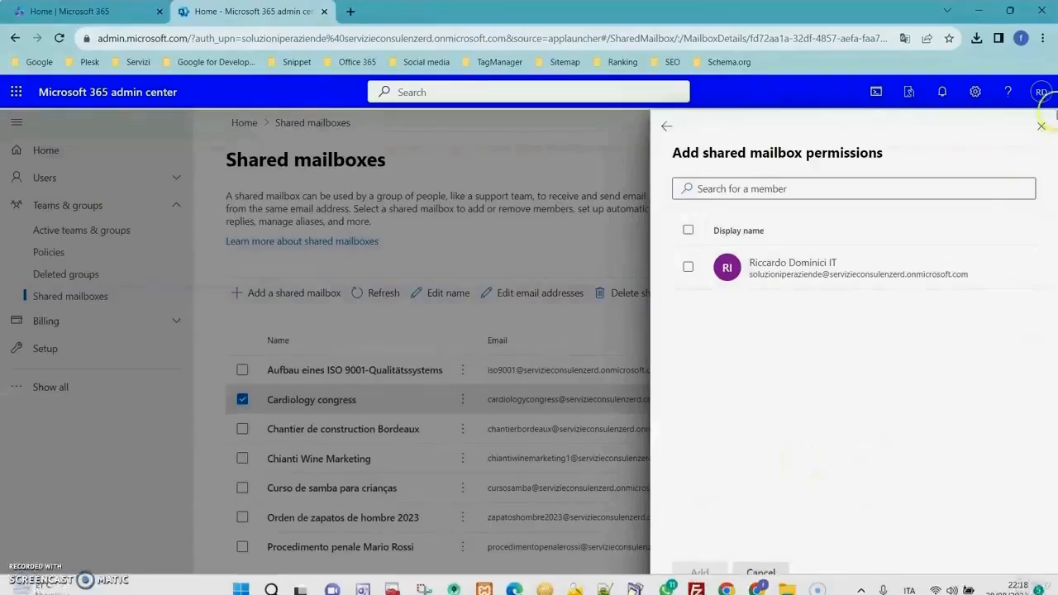
{"action": "left_click", "coordinate": [1041, 126]}
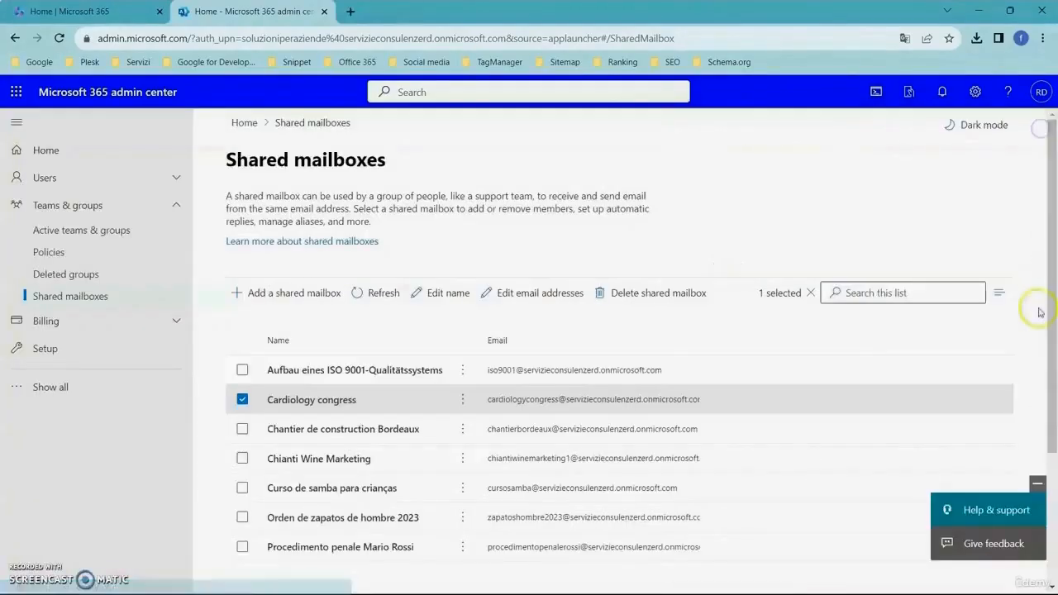
Step: Open the Cardiology congress mailbox's send on behalf permissions and start adding a permission for a member
{"action": "left_click", "coordinate": [354, 401]}
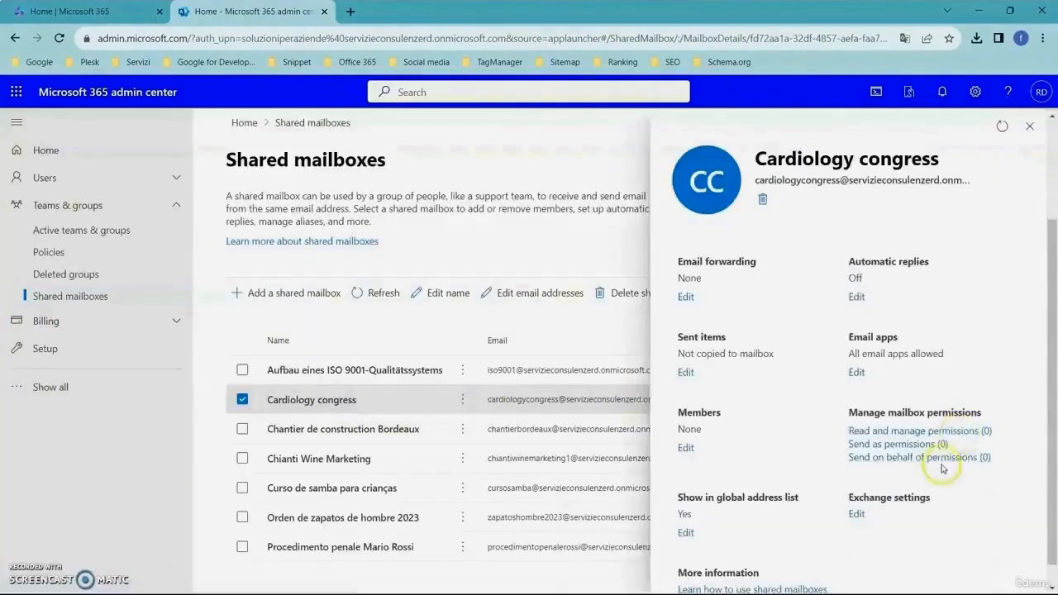
{"action": "left_click", "coordinate": [942, 463]}
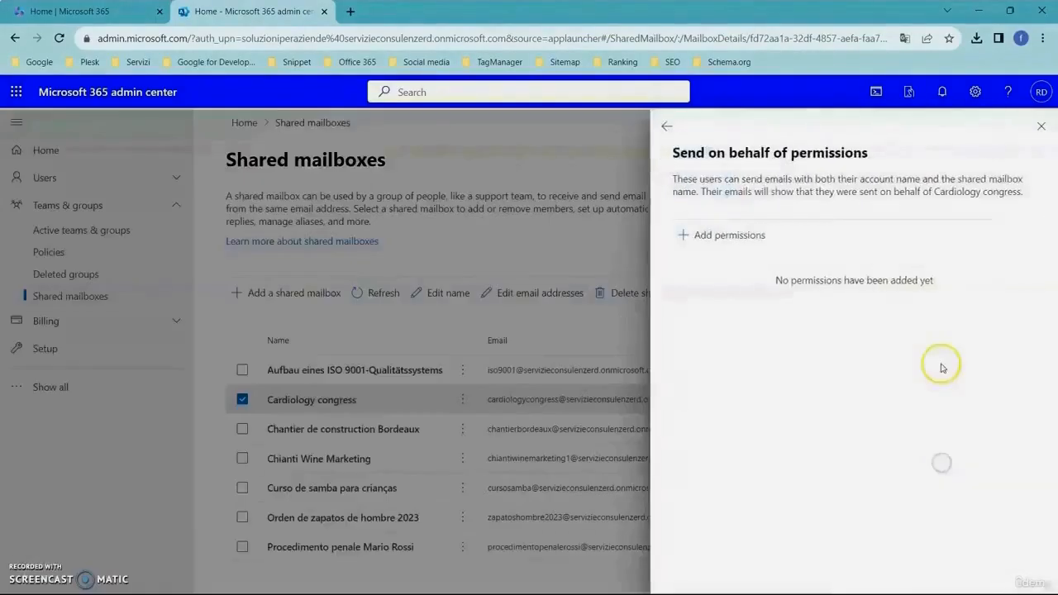
{"action": "left_click", "coordinate": [729, 234]}
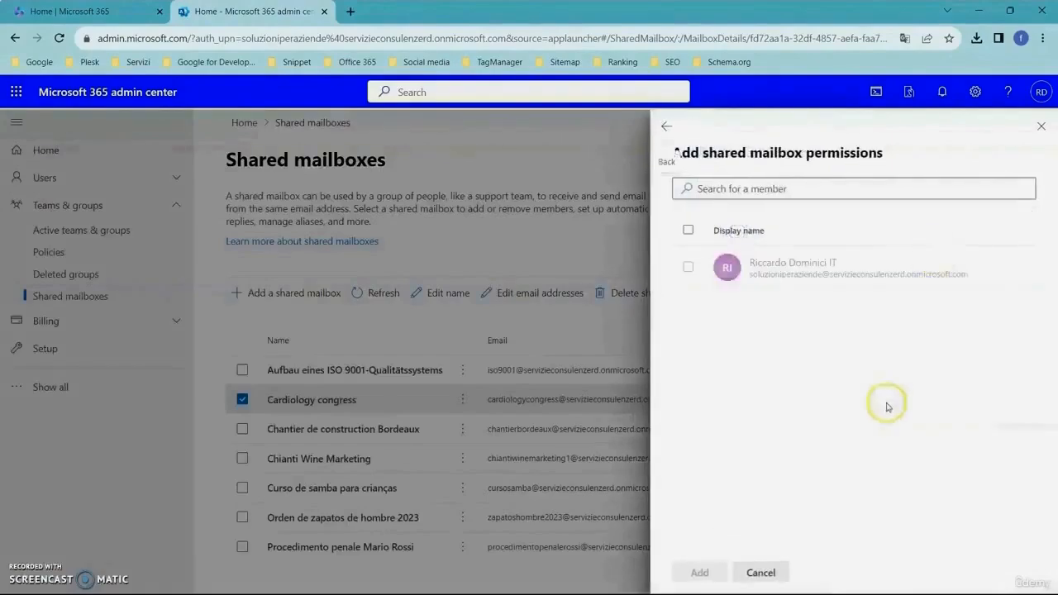